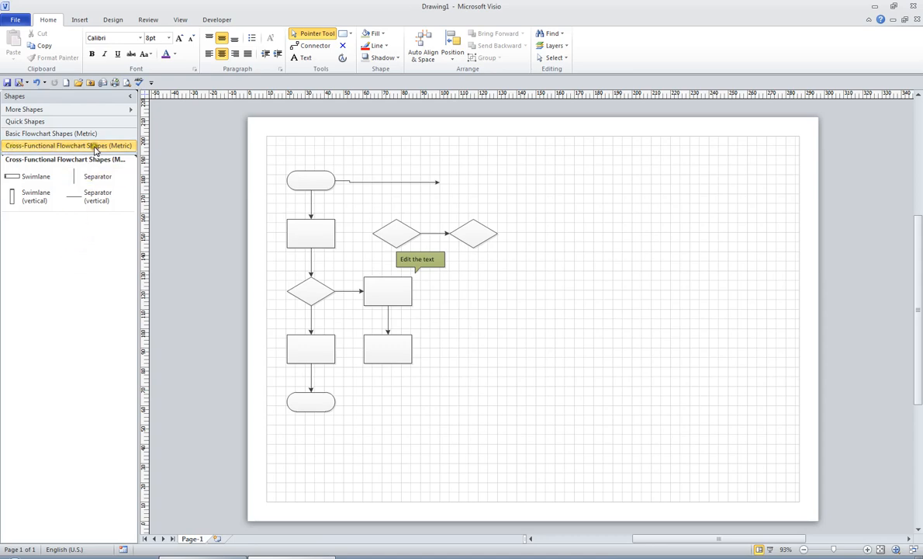
Look through the shapes offered in the Basic Flowchart, Quick Shapes and Cross-Functional Flowchart stencils.
left_click(66, 134)
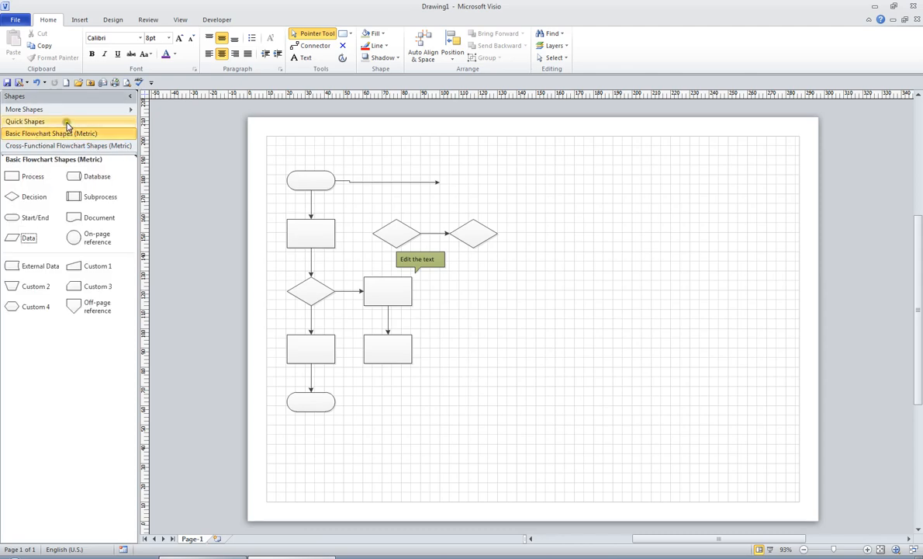
left_click(67, 122)
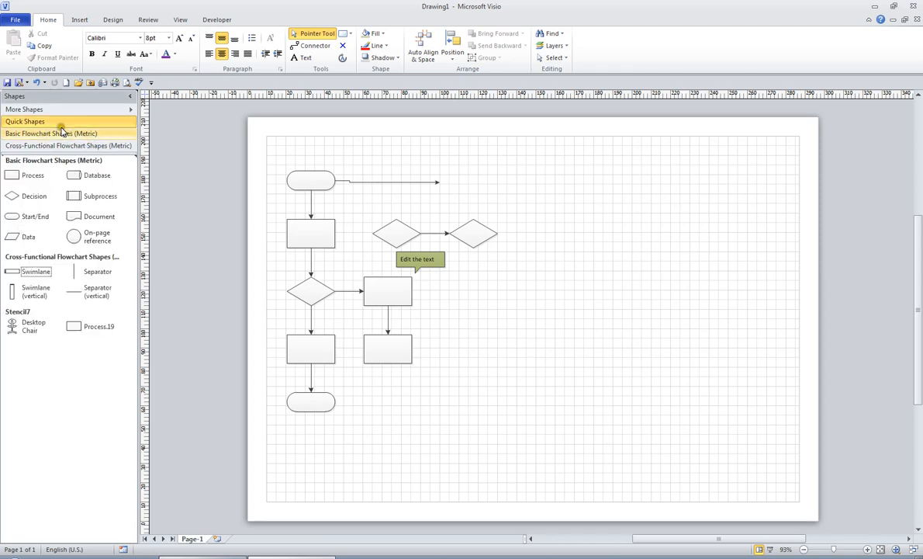
left_click(59, 133)
left_click(60, 147)
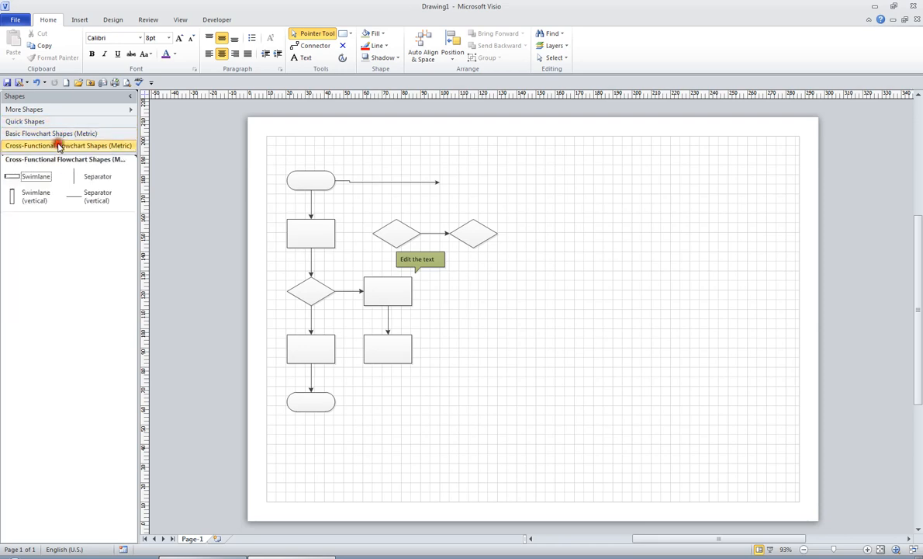
left_click(60, 134)
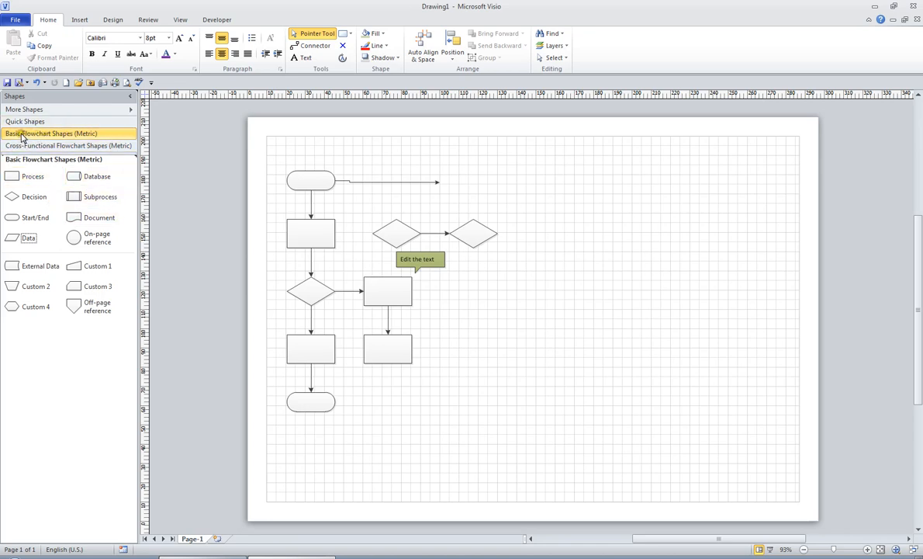
Float the Basic Flowchart Shapes stencil to place a Process and a Database shape near the page's right side, and redock it.
left_click_drag(23, 137, 706, 200)
left_click_drag(866, 169, 695, 265)
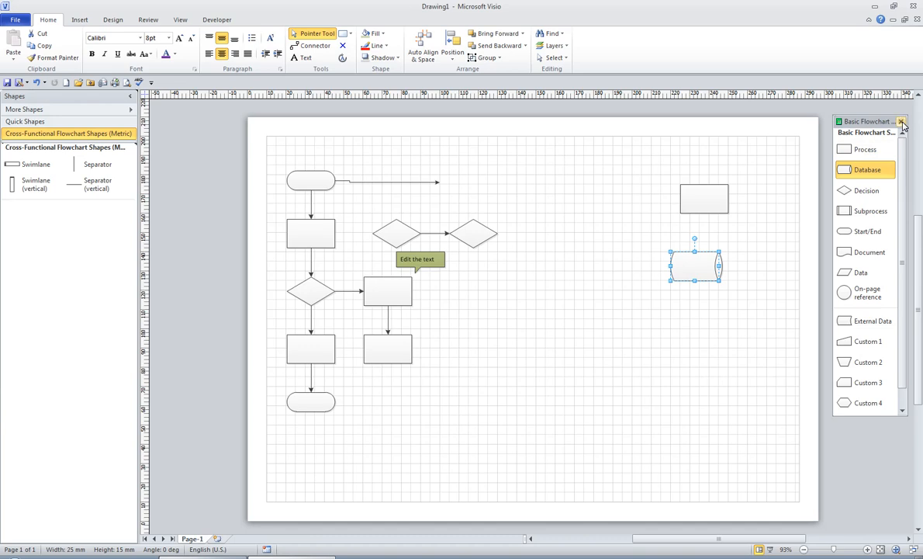
left_click_drag(883, 121, 52, 131)
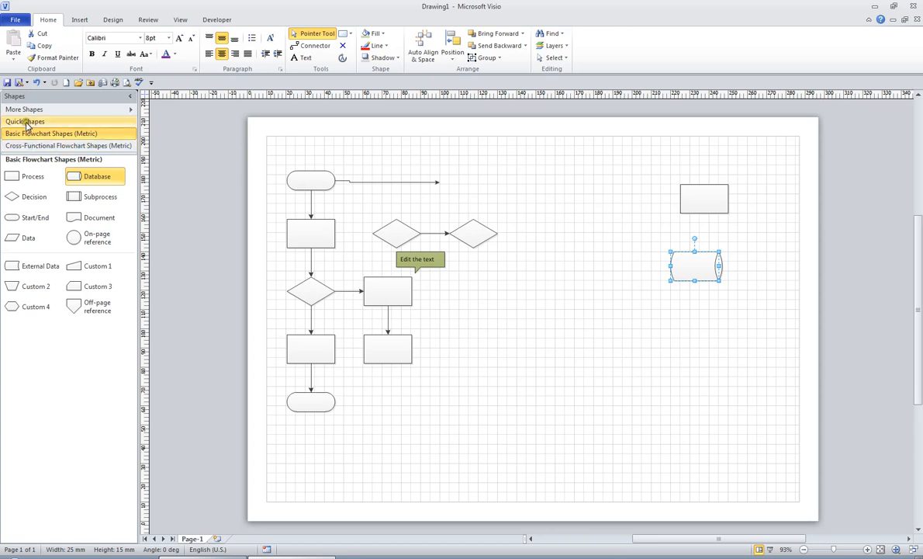
Open the Symbols (Metric) stencil from the Visio Extras category.
left_click(29, 145)
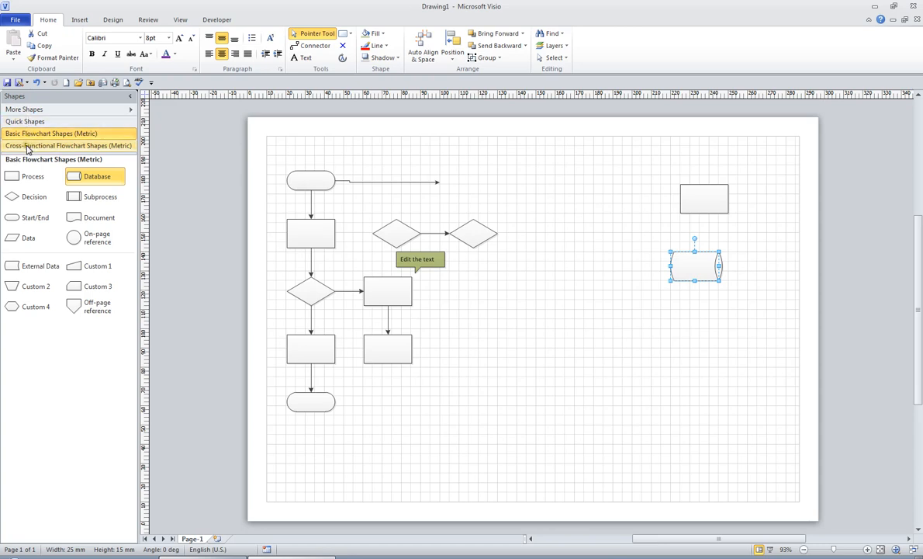
left_click(27, 110)
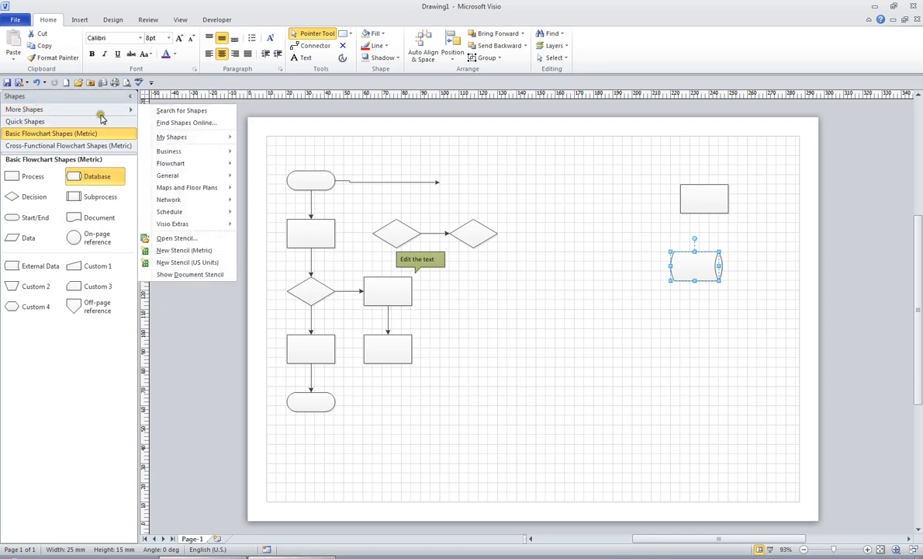
left_click(174, 152)
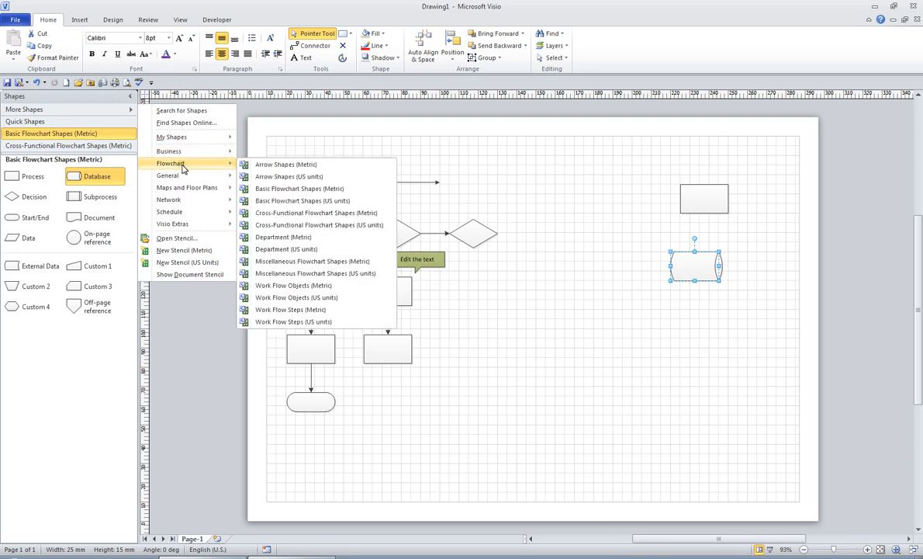
mouse_move(178, 178)
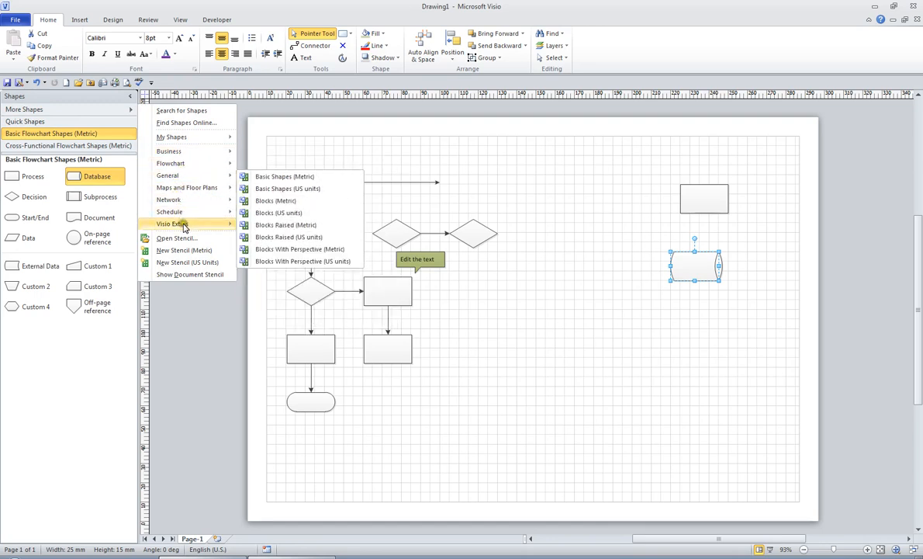
mouse_move(183, 227)
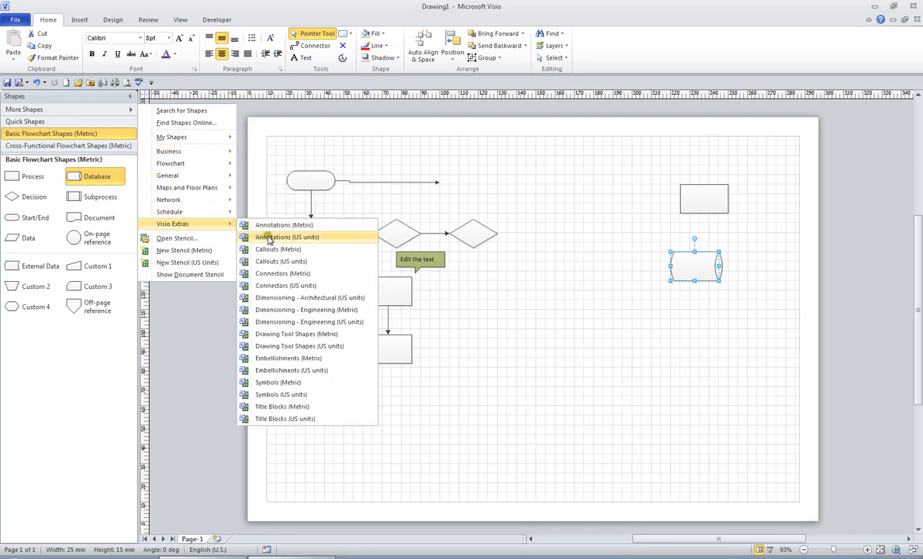
left_click(293, 386)
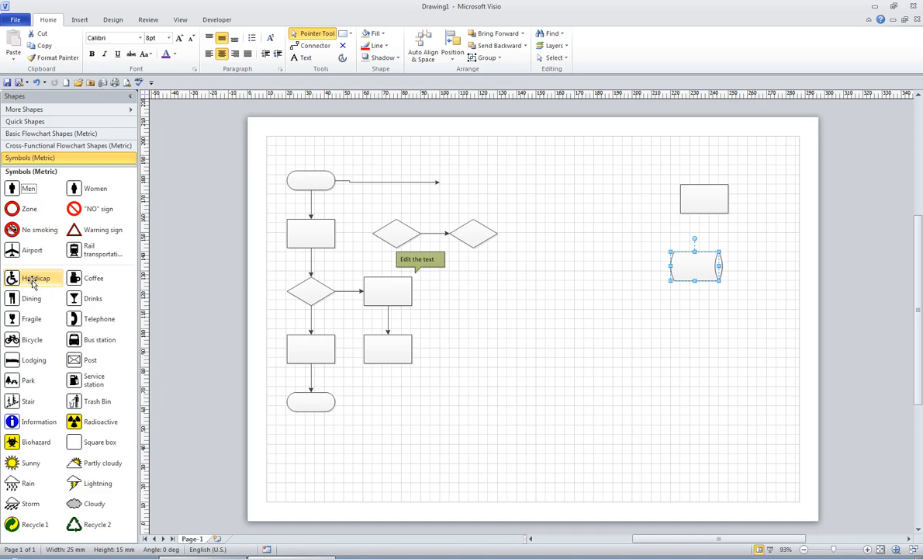
Move the Handicap and Dining symbols into the quick shapes section at the start of the Symbols (Metric) stencil.
left_click_drag(32, 284, 29, 194)
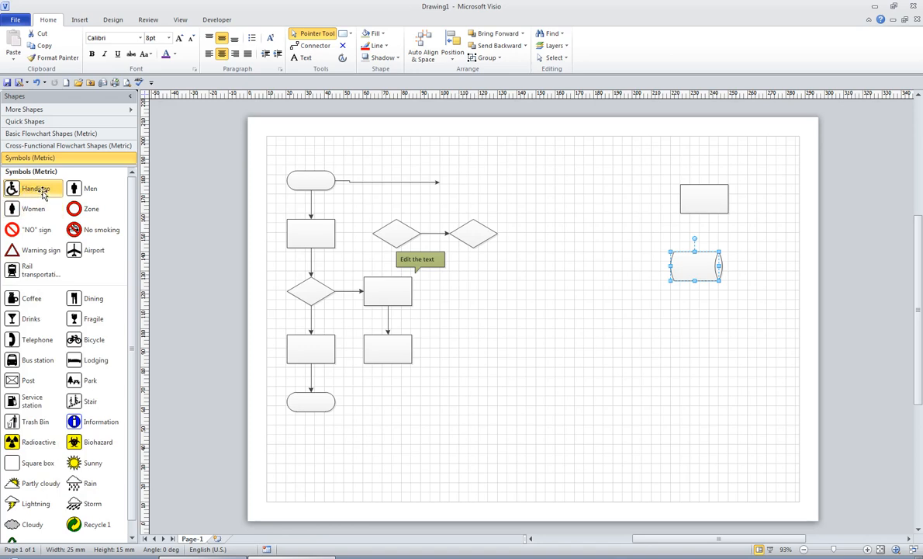
left_click_drag(78, 301, 74, 195)
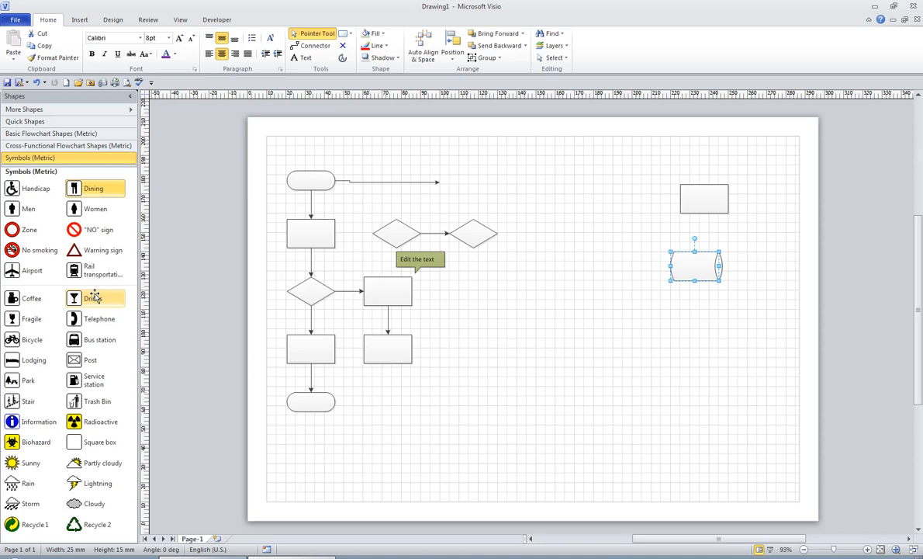
Show the Symbols (Metric) stencil as Icons Only and switch it back to Icons and Names.
right_click(68, 159)
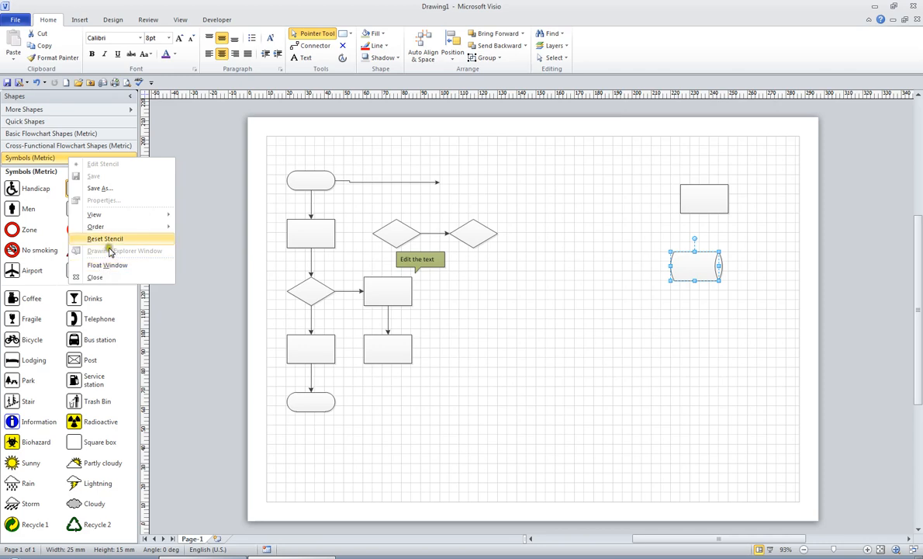
mouse_move(111, 220)
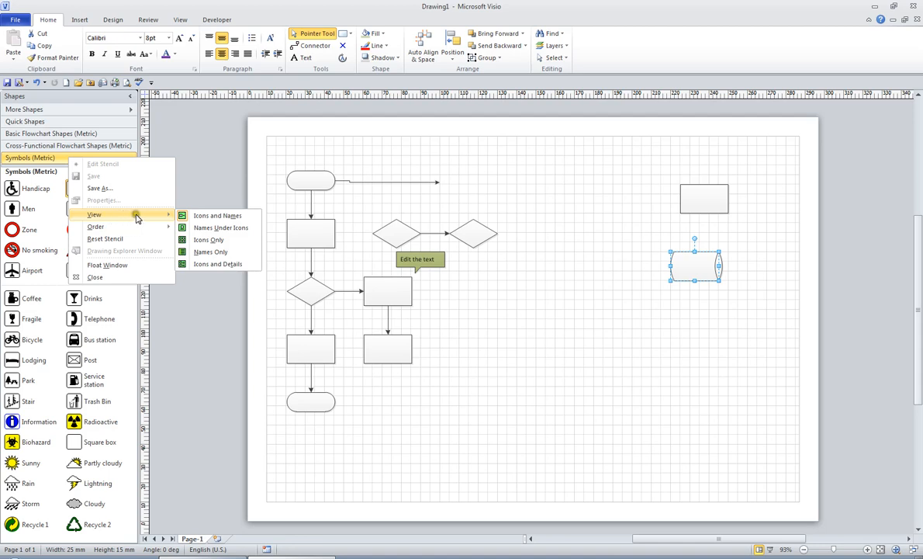
left_click(213, 240)
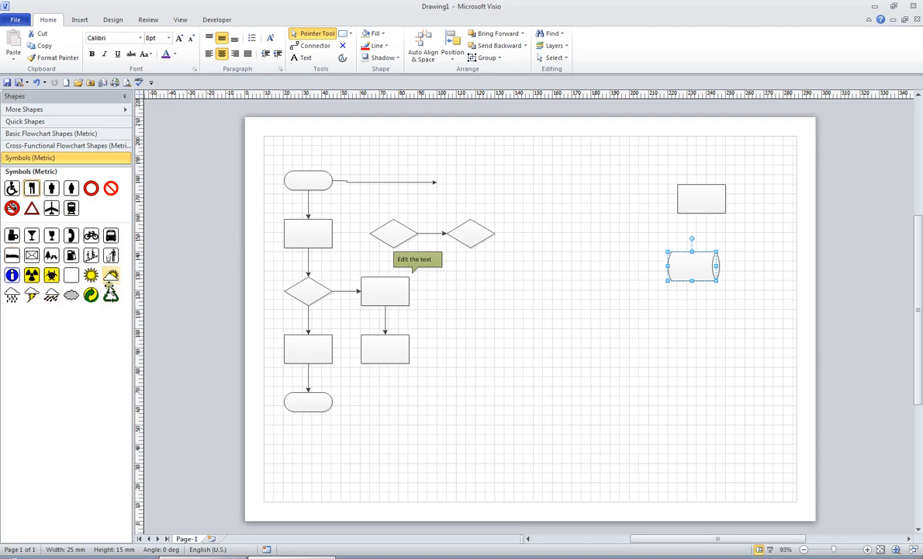
right_click(40, 155)
mouse_move(74, 217)
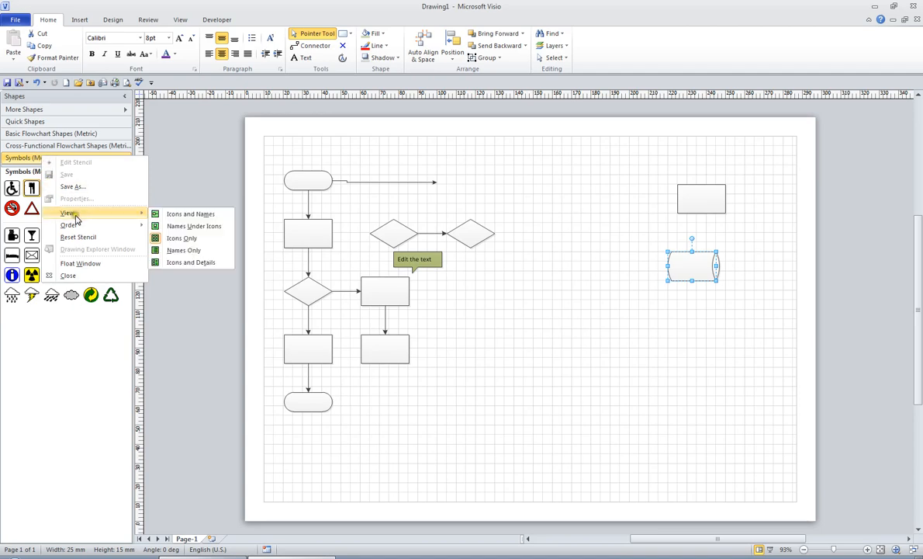
left_click(191, 215)
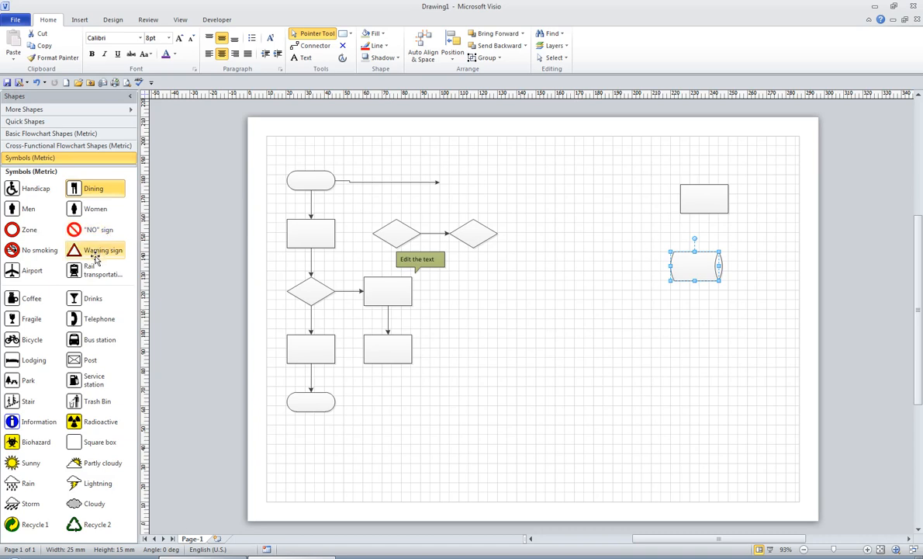
Create a new metric stencil and add the Dining symbol from the Symbols (Metric) stencil to it.
left_click(132, 111)
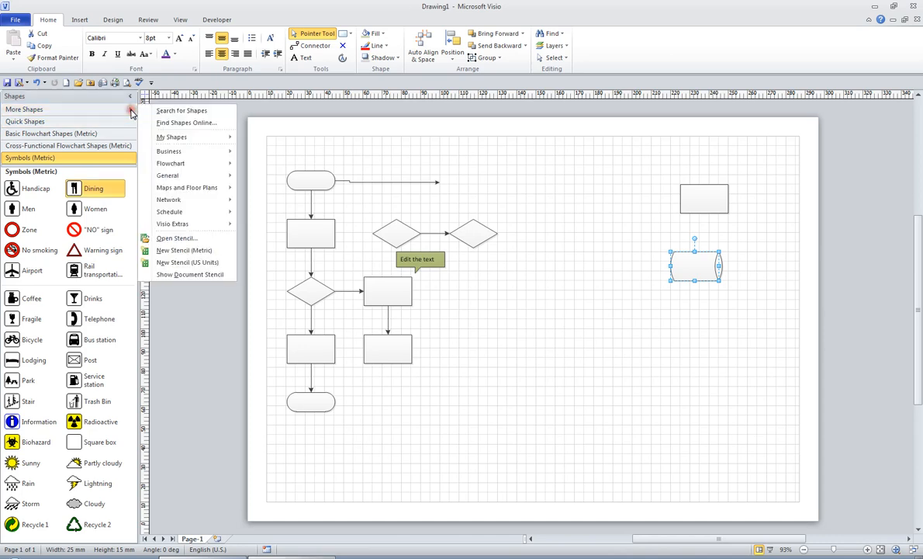
left_click(183, 252)
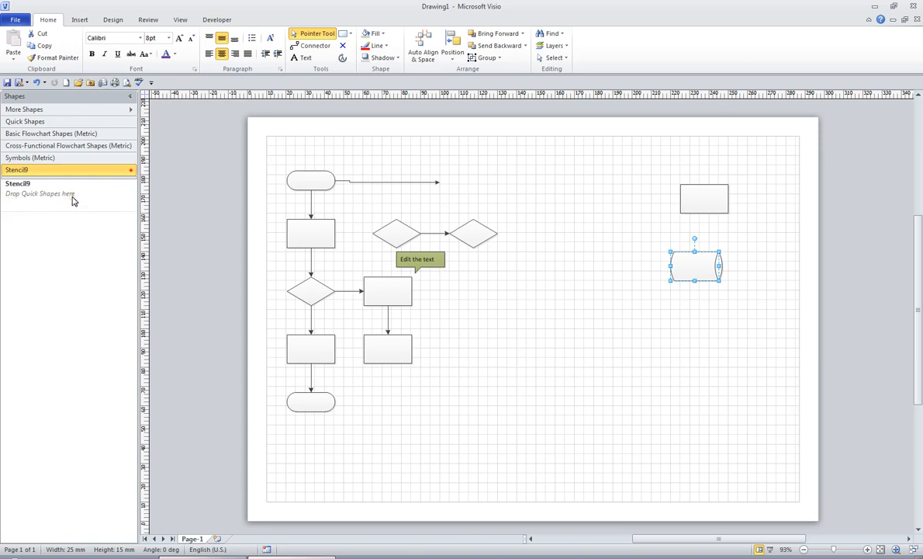
left_click(52, 157)
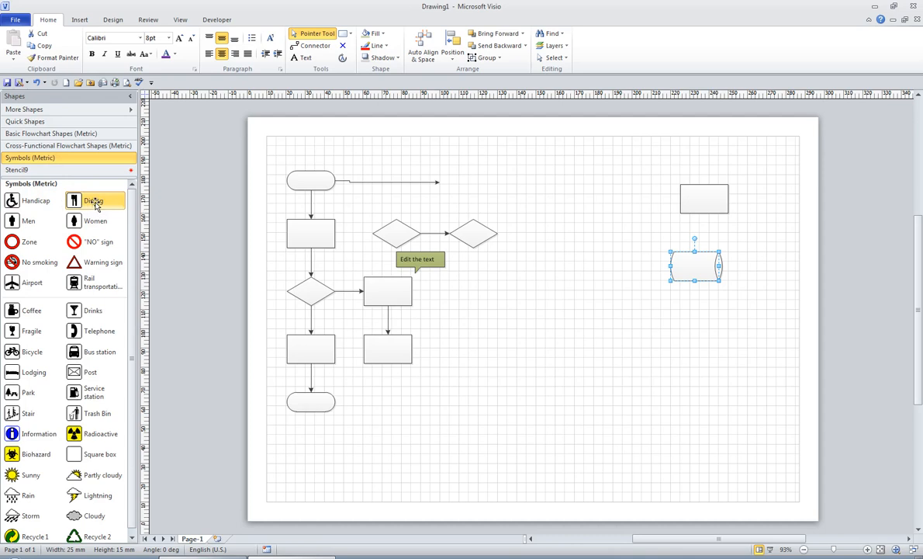
left_click_drag(95, 204, 43, 201)
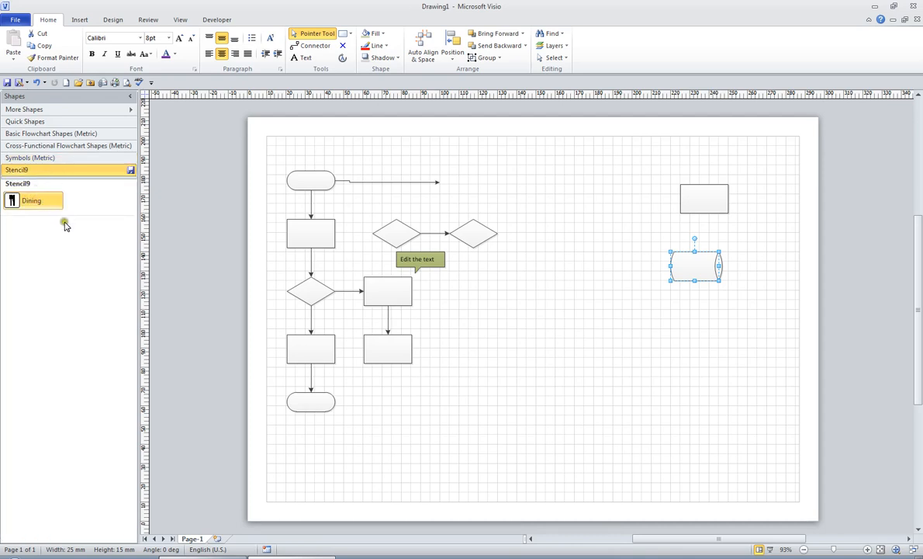
Add the Process shape from Basic Flowchart Shapes (Metric) to the new stencil.
left_click(50, 133)
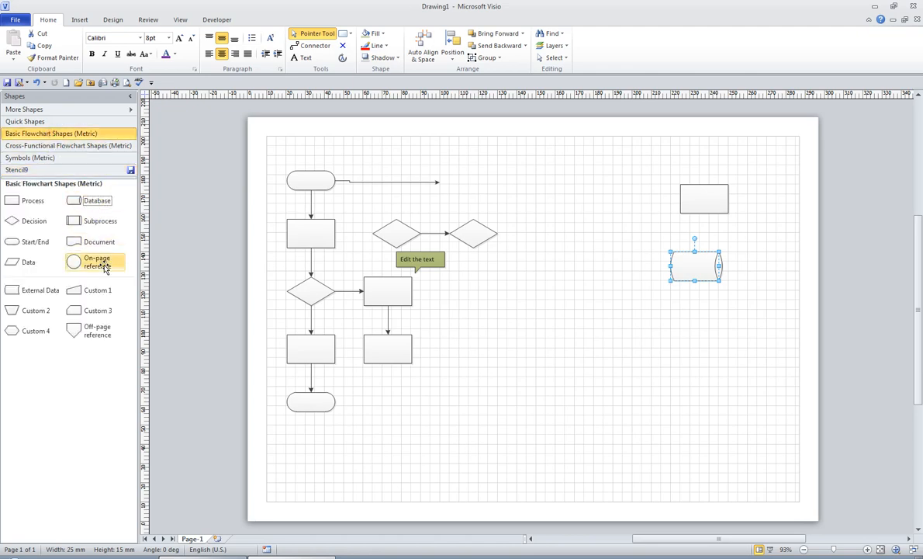
left_click_drag(31, 204, 59, 200)
left_click(41, 133)
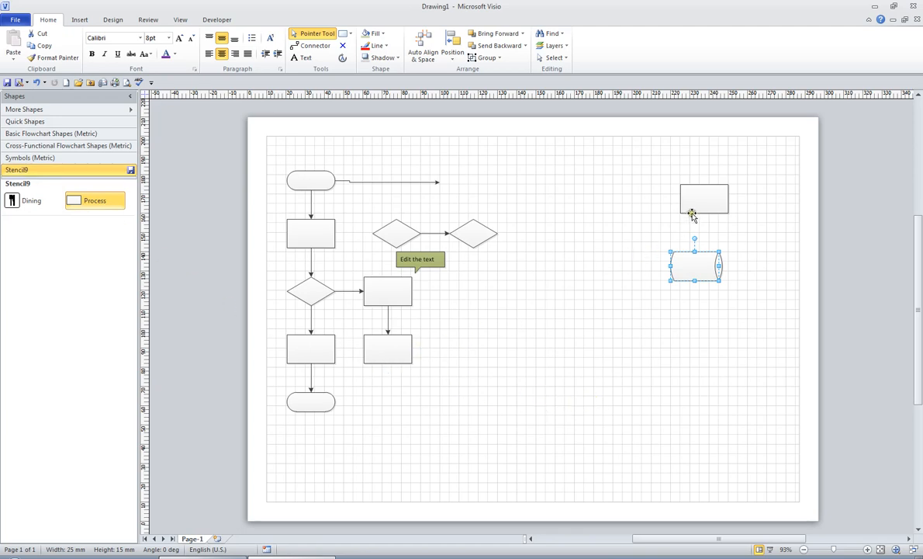
Move the Process rectangle above the Database shape to the page's lower middle and enlarge it to about 46 by 27.6 mm.
left_click_drag(690, 205, 568, 385)
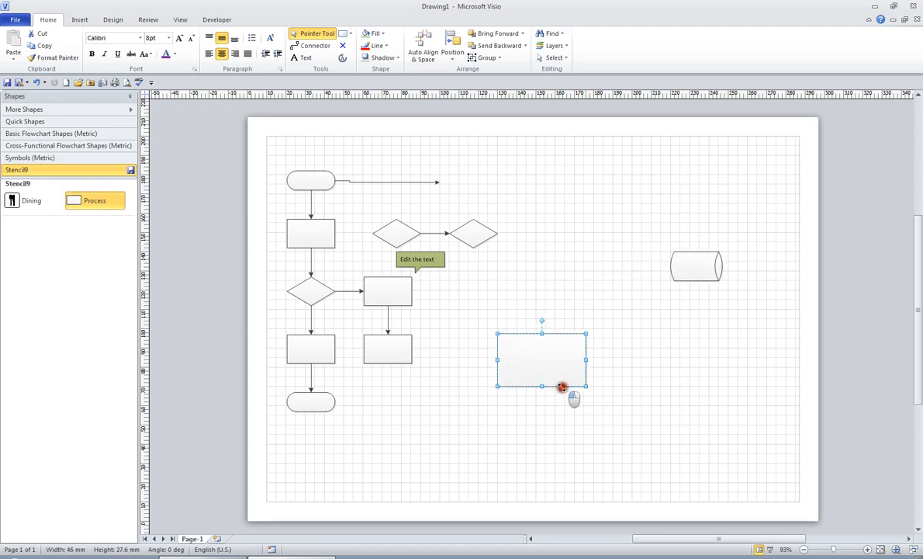
left_click(628, 386)
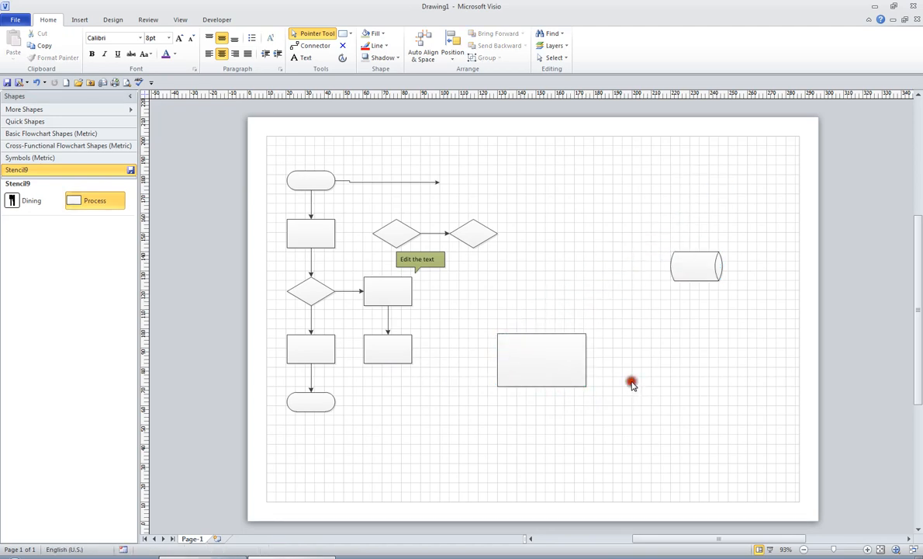
Duplicate the enlarged rectangle and fit the copy into its upper-left corner at about 13 by 8 mm.
left_click(574, 365)
key("ctrl+d")
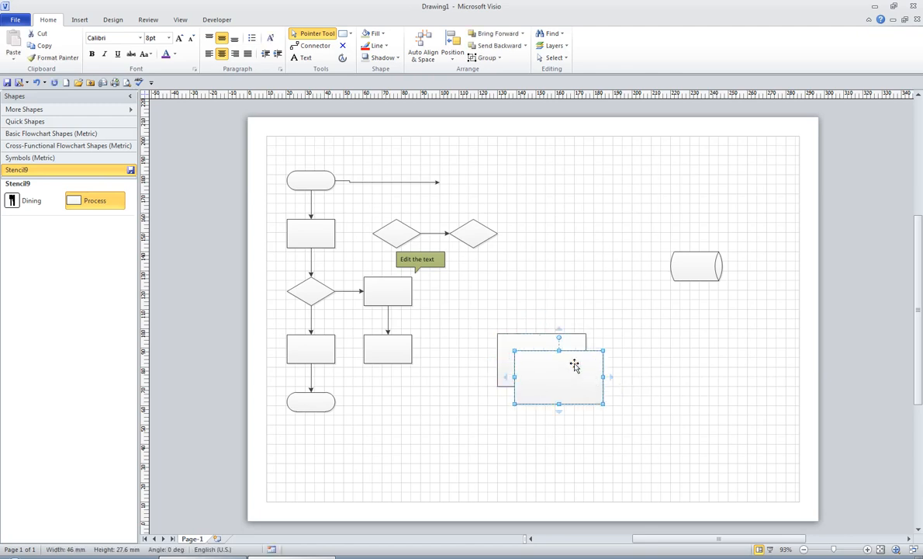
left_click_drag(601, 404, 520, 349)
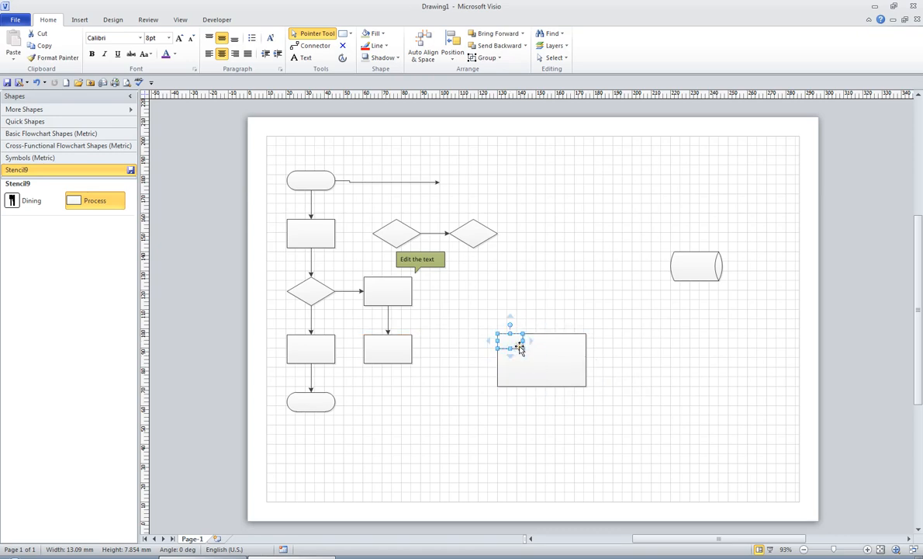
Label the small corner rectangle WBC and fill it with a light olive green theme color.
type("w")
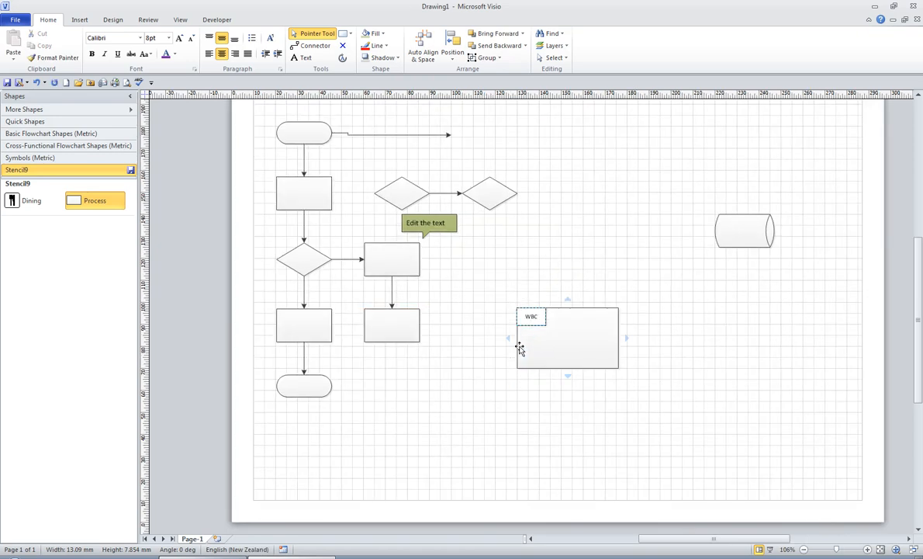
left_click(682, 340)
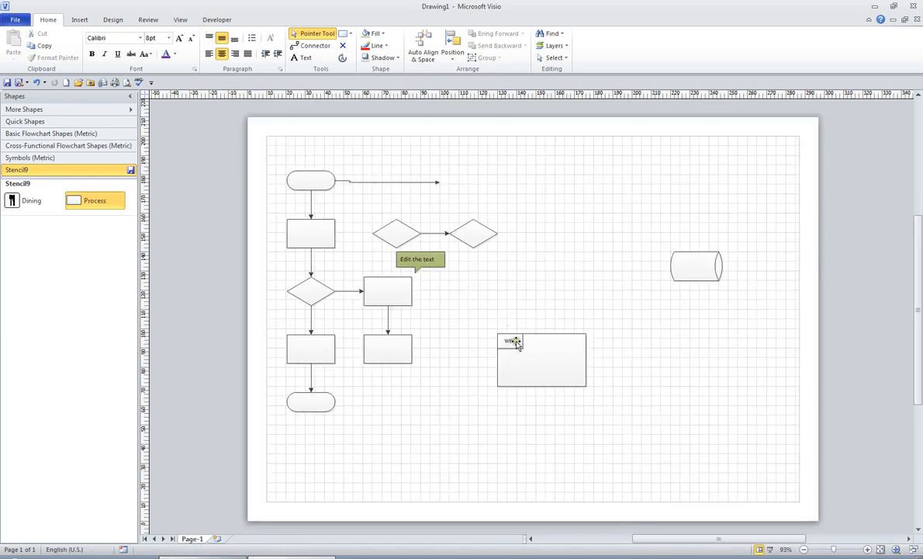
left_click(512, 341)
left_click(378, 33)
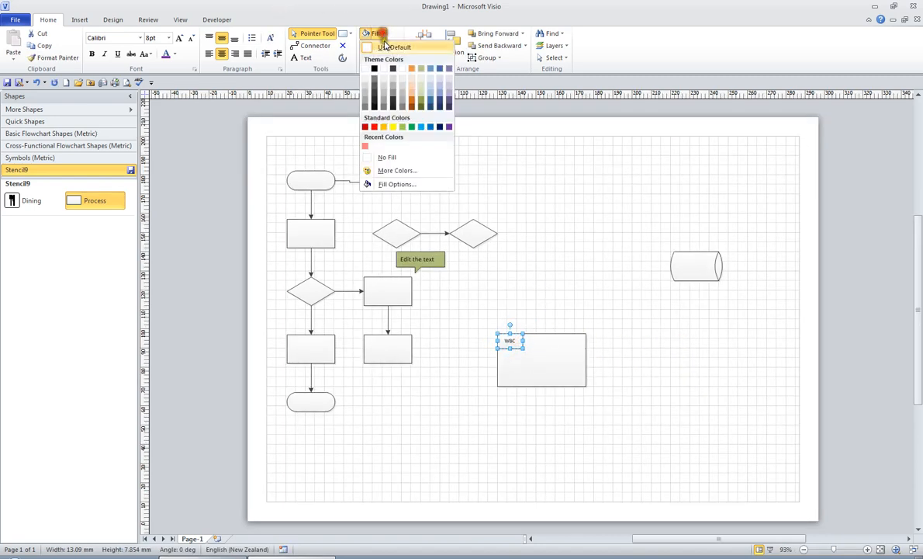
left_click(421, 84)
left_click(649, 413)
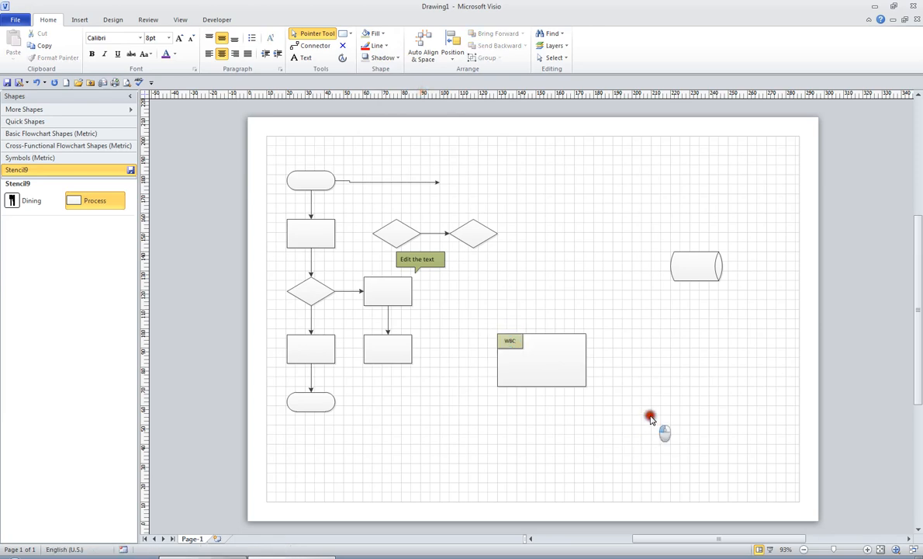
Group the WBC label rectangle with the large rectangle behind it.
left_click(511, 347)
left_click(563, 378, "shift")
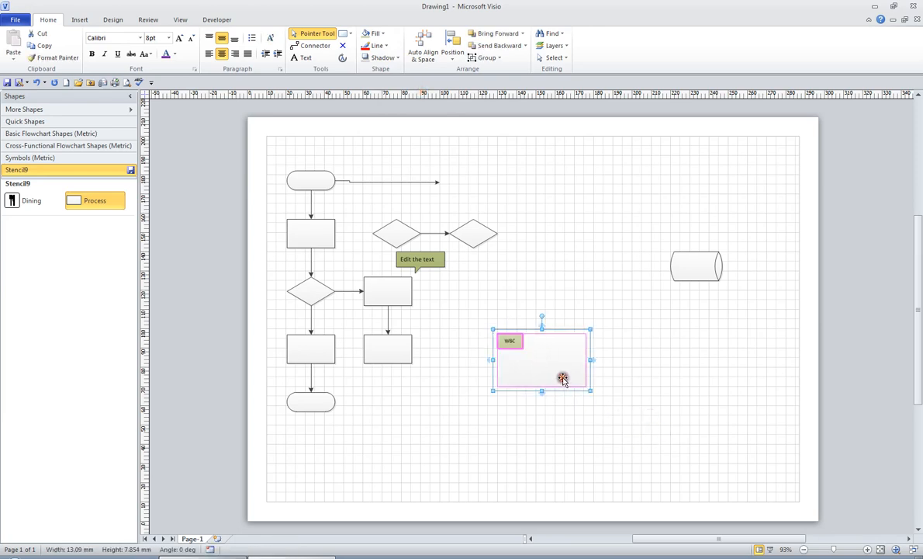
left_click(487, 59)
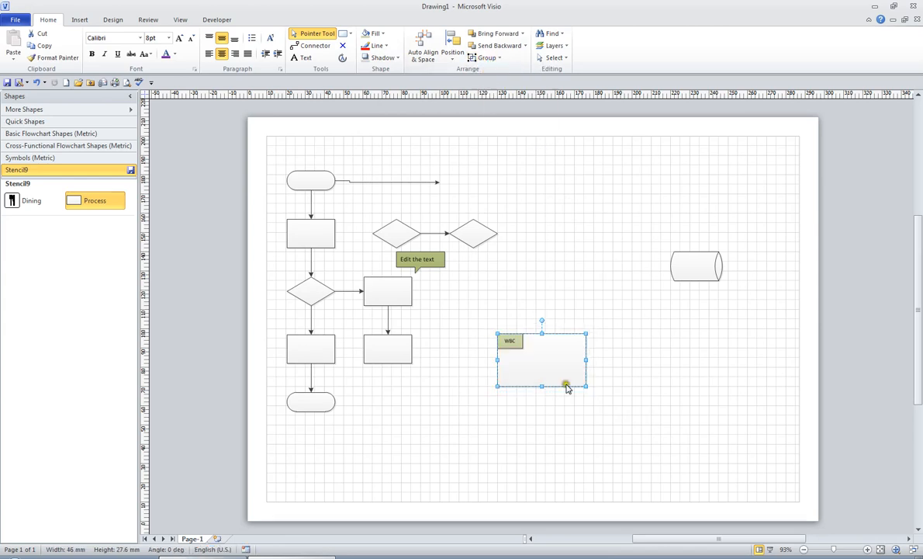
Move the grouped WBC shape from the page into the custom stencil and name its master WBC Shape.
left_click(639, 443)
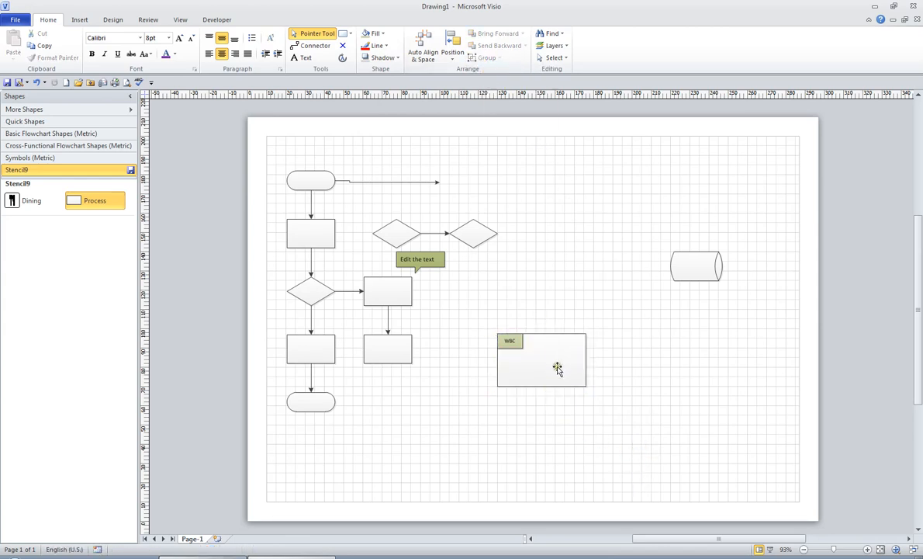
left_click_drag(556, 365, 54, 238)
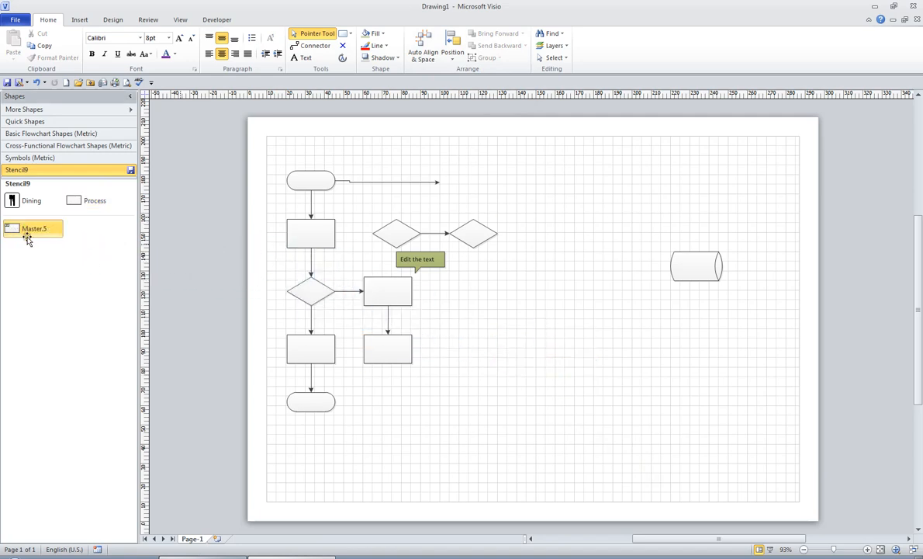
right_click(30, 231)
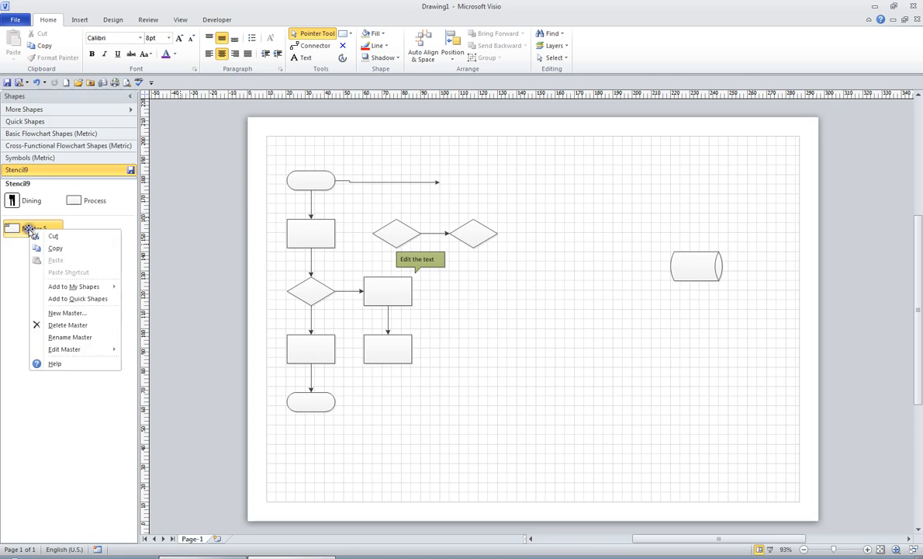
mouse_move(78, 352)
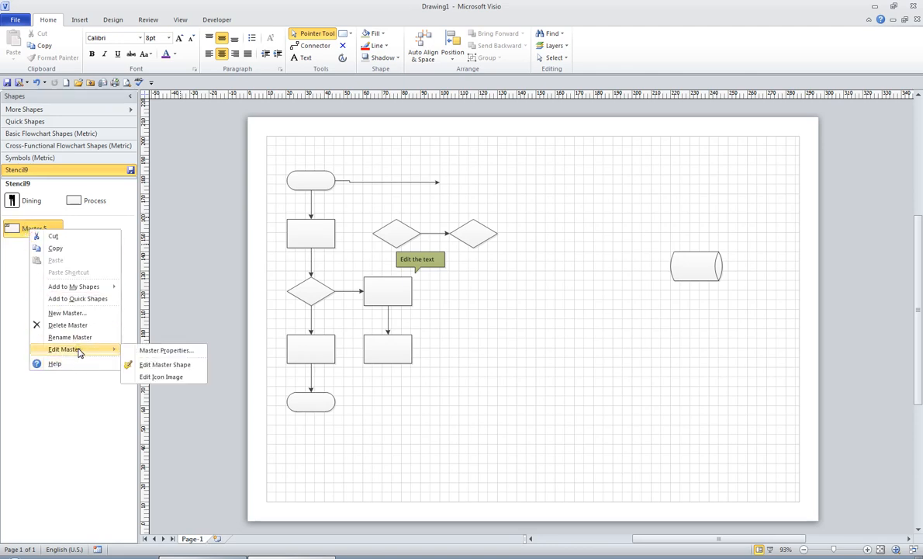
left_click(149, 350)
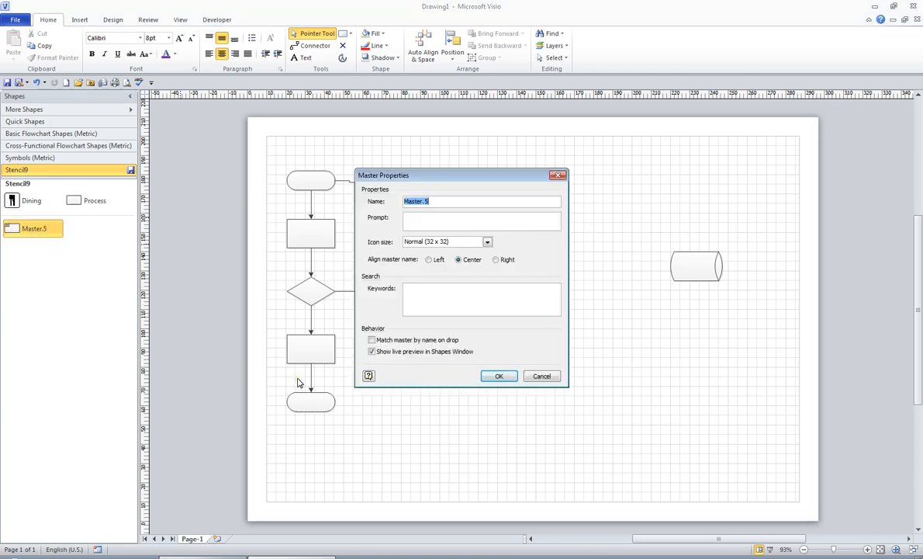
type("WBC Shape")
left_click(499, 375)
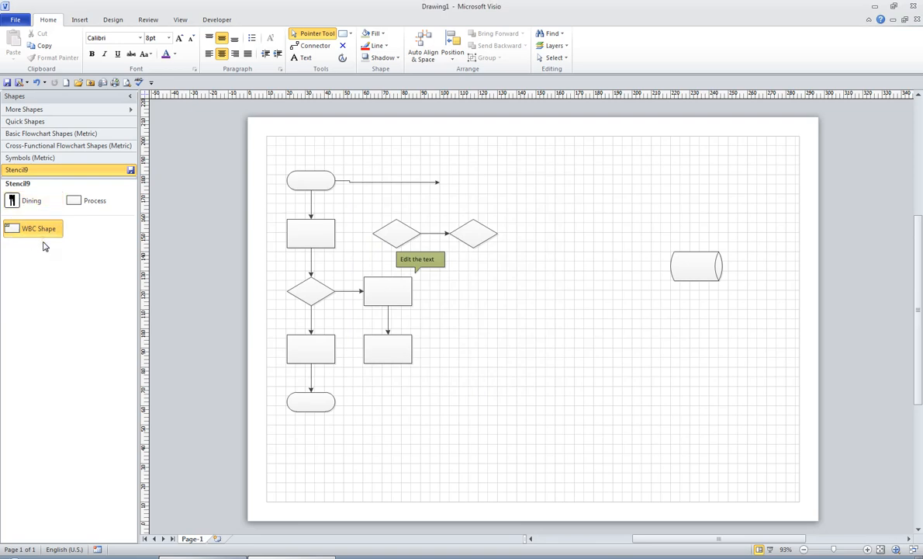
Save the custom stencil as a .vss file in My Shapes, named with the owner's first name in possessive form plus Stencil.
left_click(131, 172)
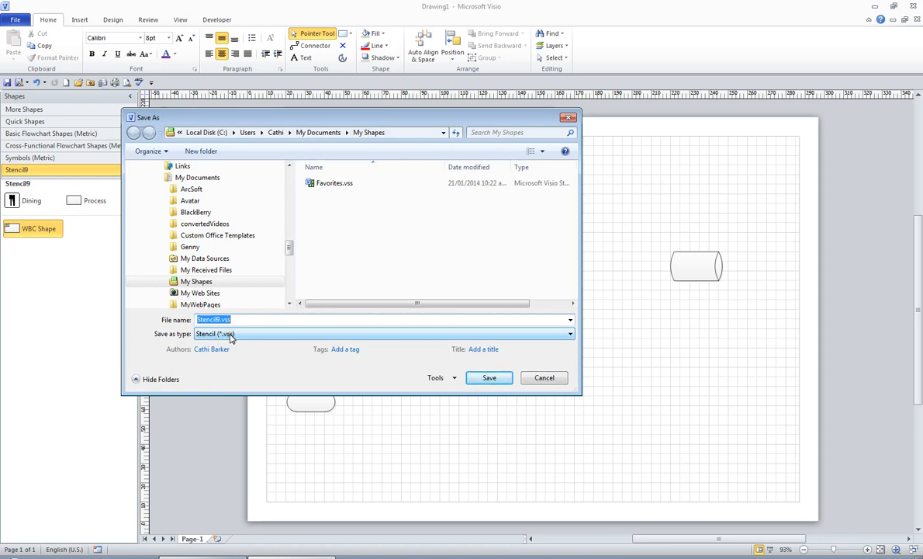
type("Cathi's")
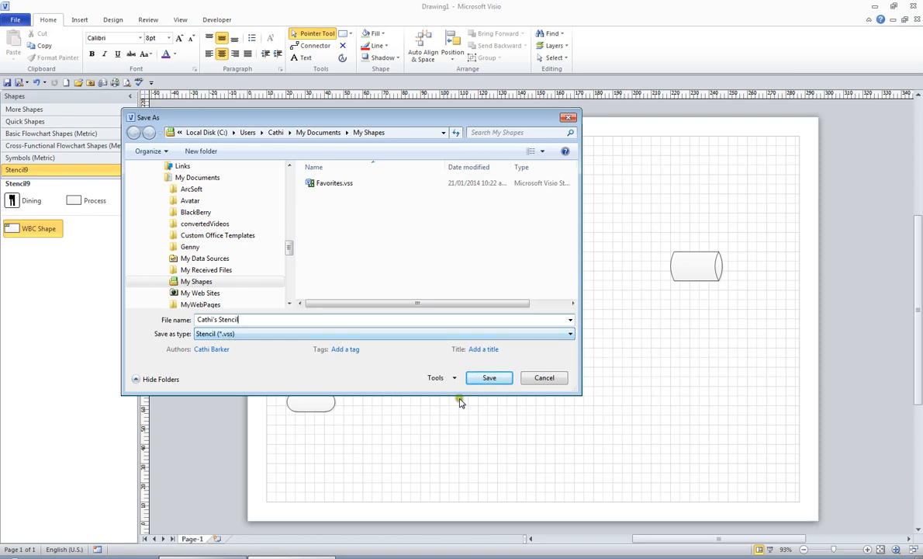
left_click(496, 379)
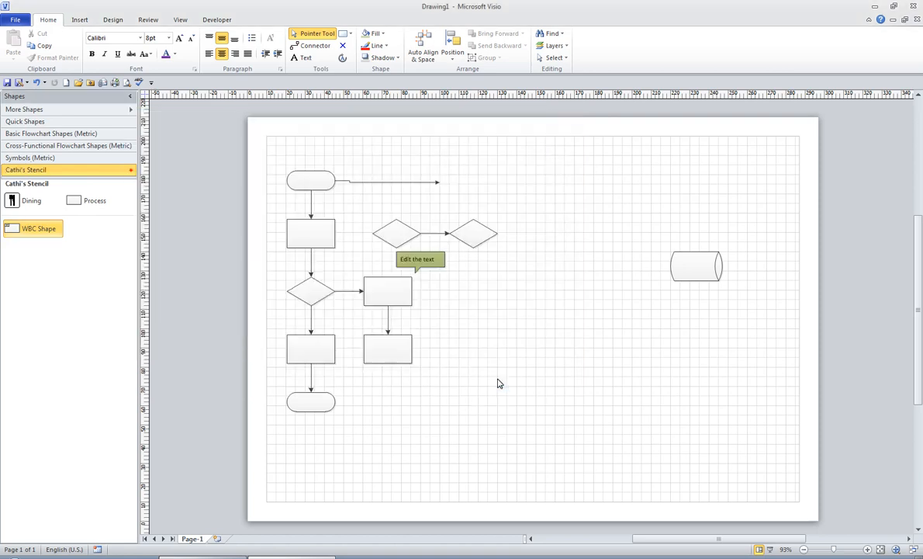
Close the saved custom stencil and reopen its file from the My Shapes folder.
right_click(49, 173)
left_click(90, 291)
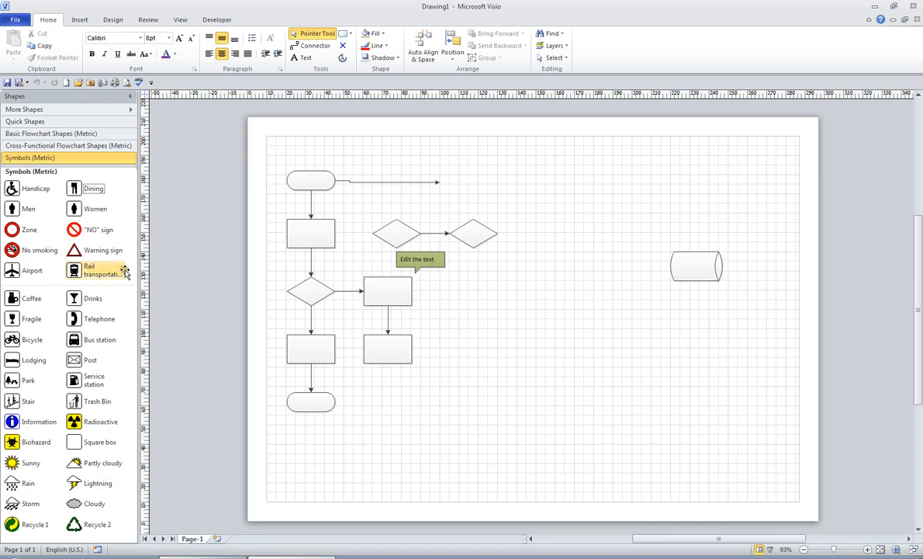
left_click(129, 111)
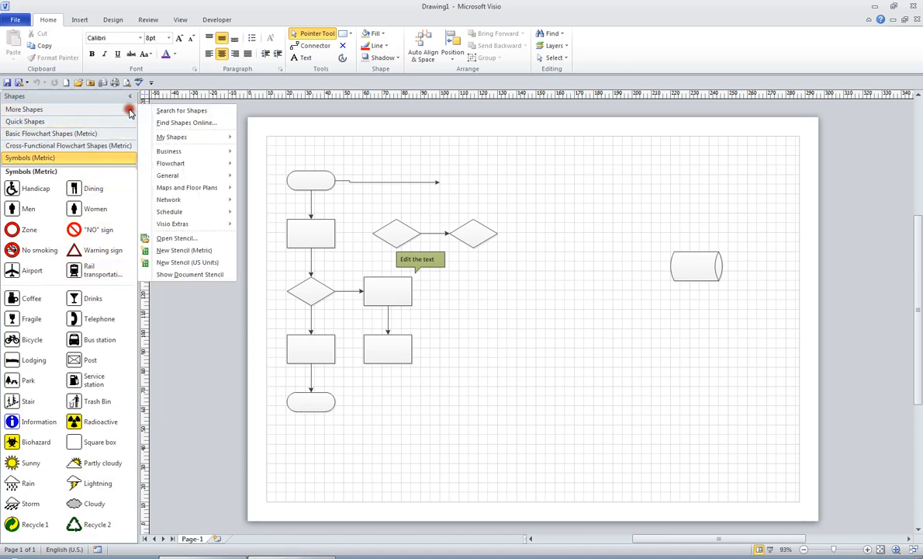
left_click(193, 239)
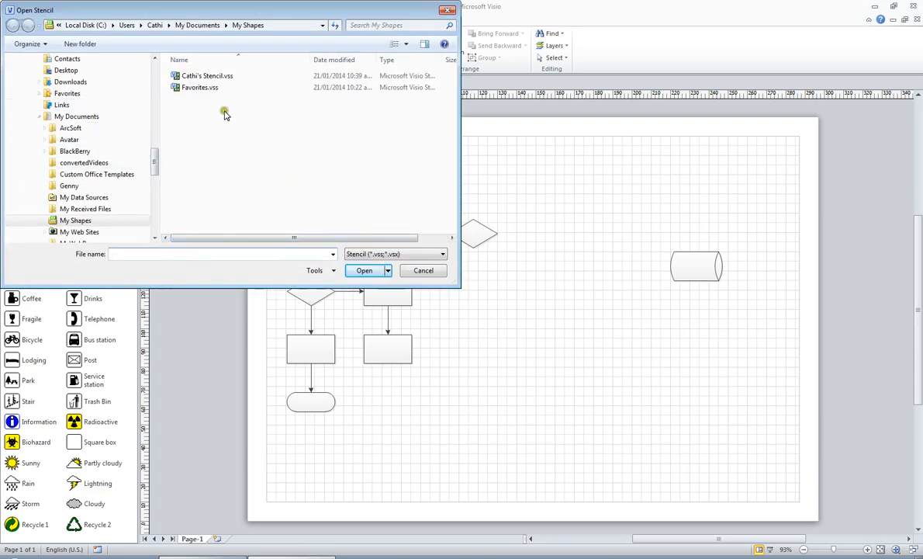
left_click(211, 76)
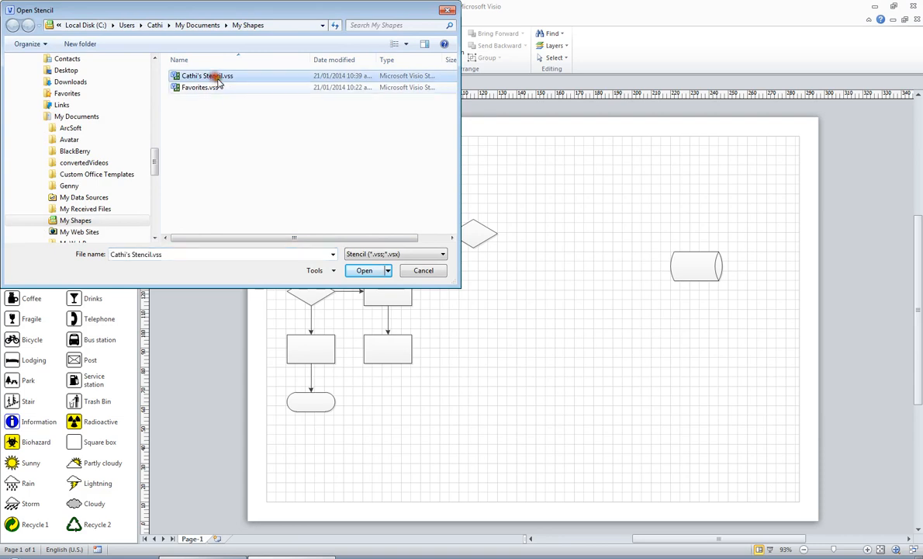
left_click(365, 271)
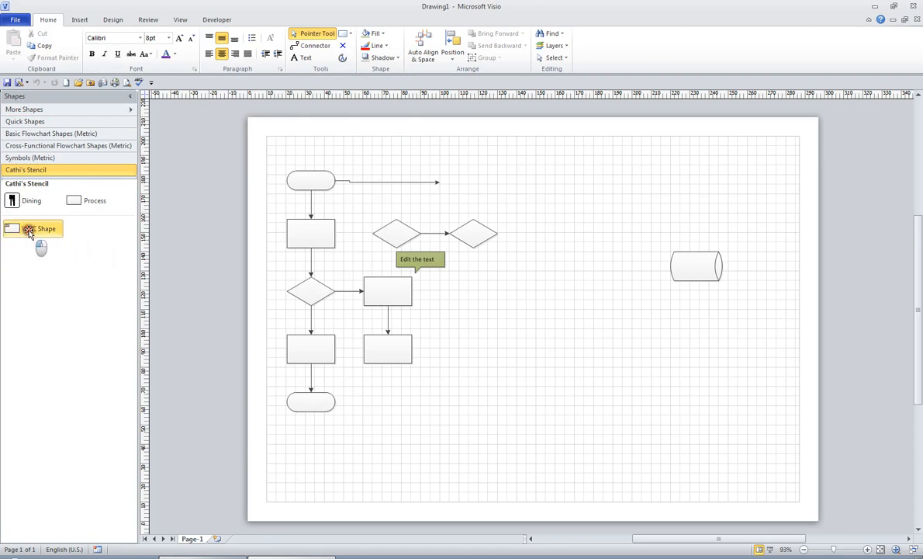
Place two WBC Shape instances from the custom stencil, one below the other, to the right of the flowchart's lower process boxes.
left_click_drag(34, 227, 478, 366)
left_click_drag(62, 229, 479, 423)
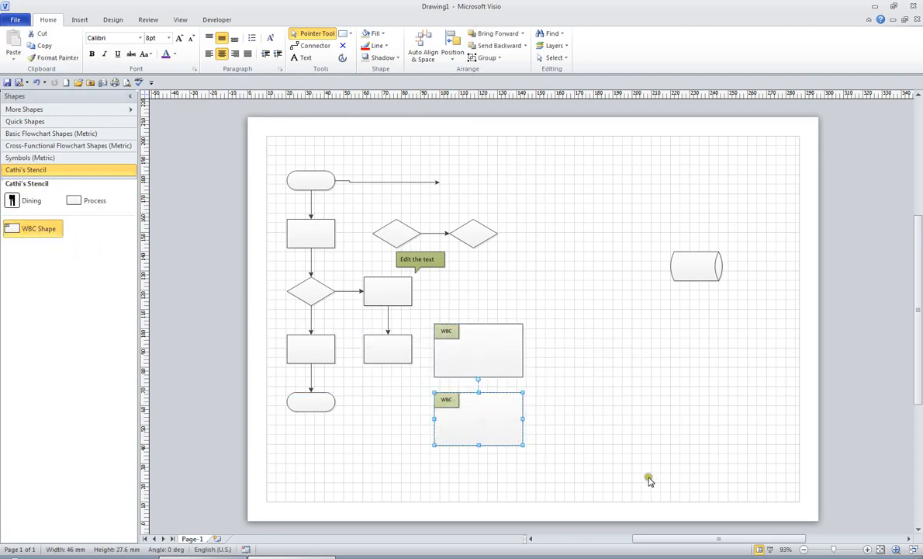
left_click(608, 450)
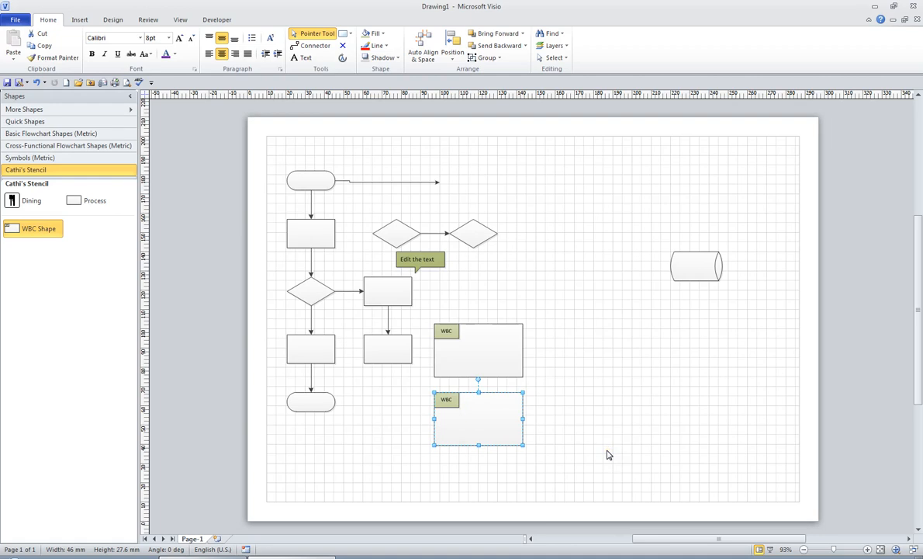